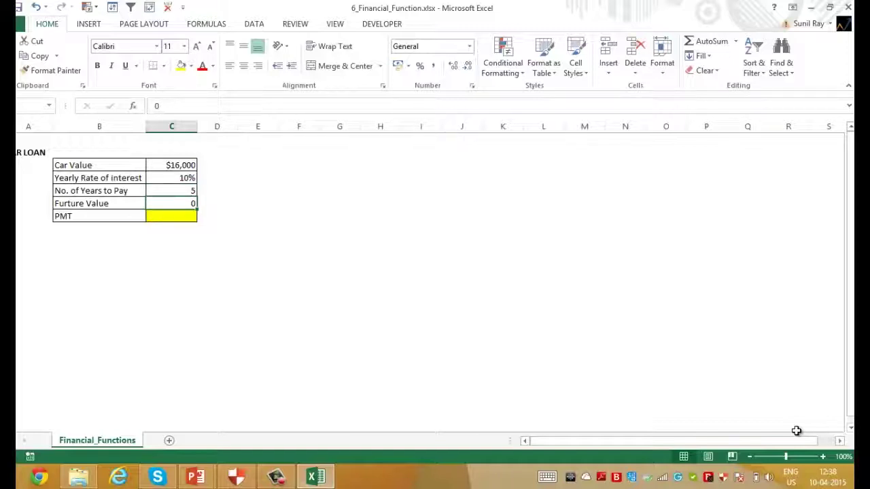
- Start a PMT formula in cell C7 with C4/12 as the rate and C5*12 as the number of periods
{"action": "key", "text": "Down"}
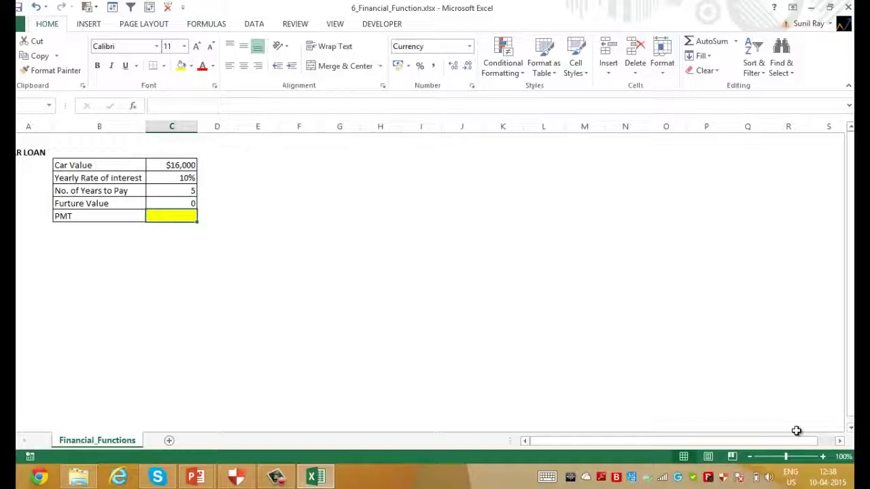
{"action": "type", "text": "=p"}
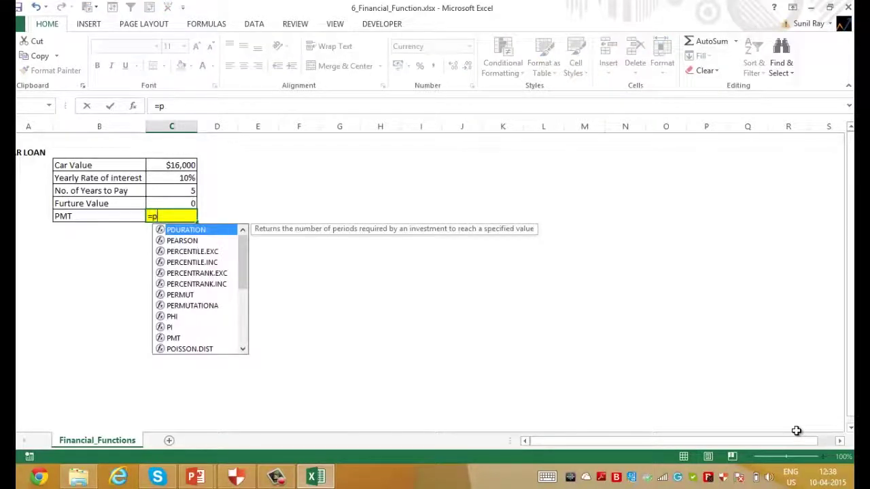
{"action": "type", "text": "mt("}
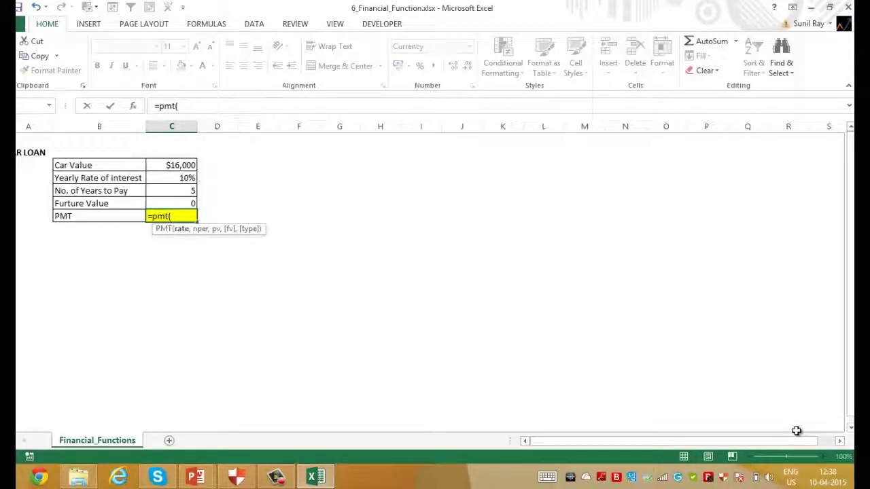
{"action": "key", "text": "Up"}
{"action": "key", "text": "Up"}
{"action": "key", "text": "Up"}
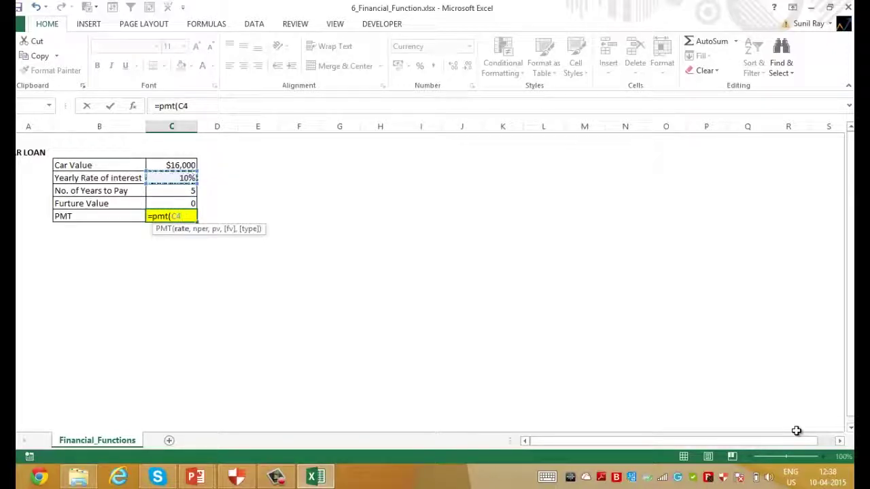
{"action": "type", "text": "/12"}
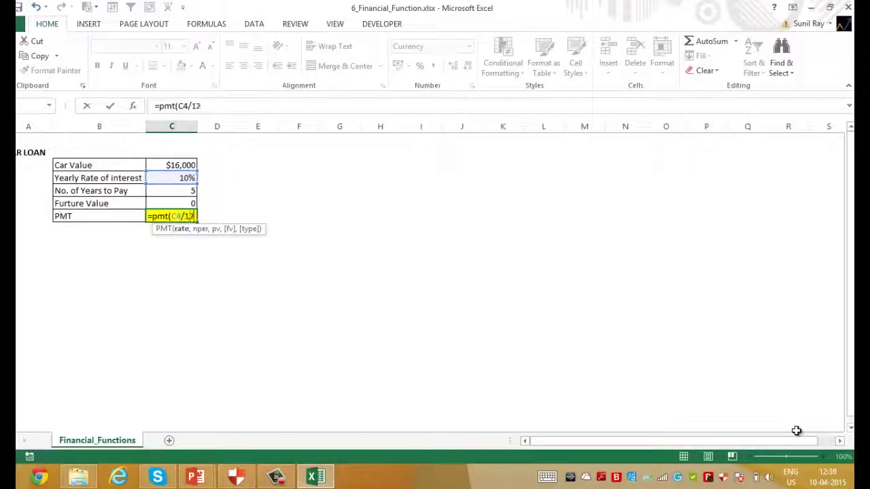
{"action": "type", "text": ","}
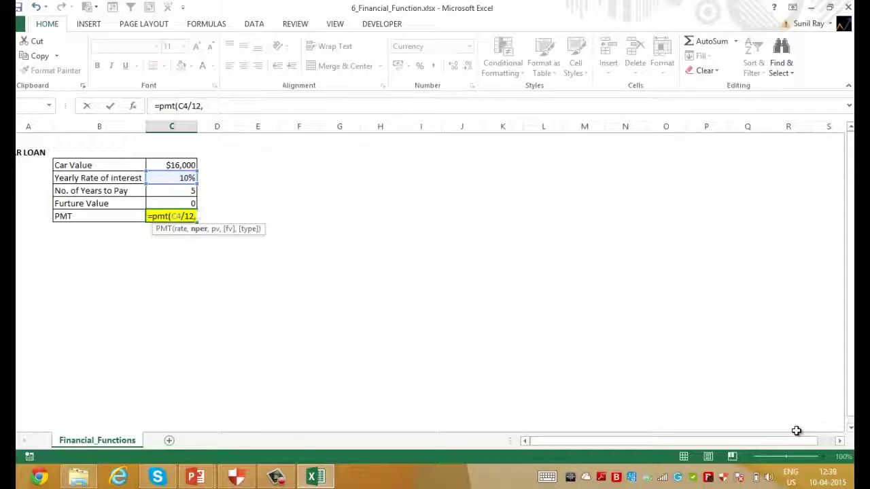
{"action": "key", "text": "Up"}
{"action": "key", "text": "Up"}
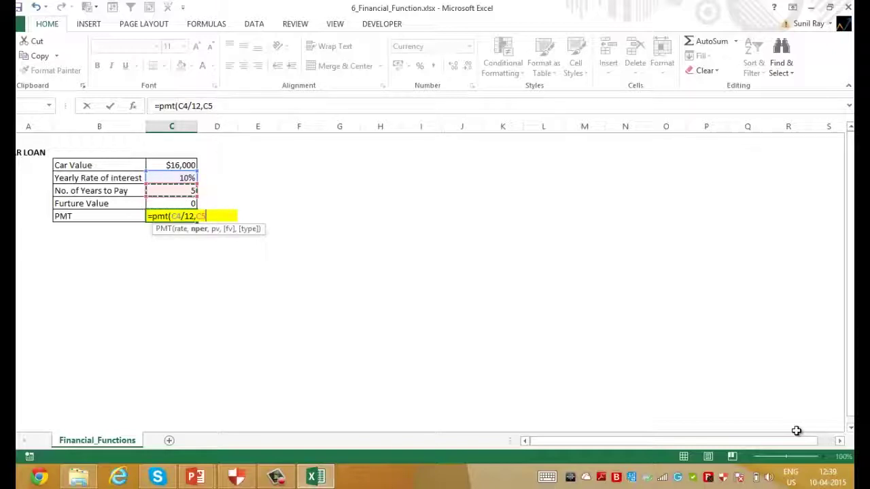
{"action": "type", "text": "*12,C7"}
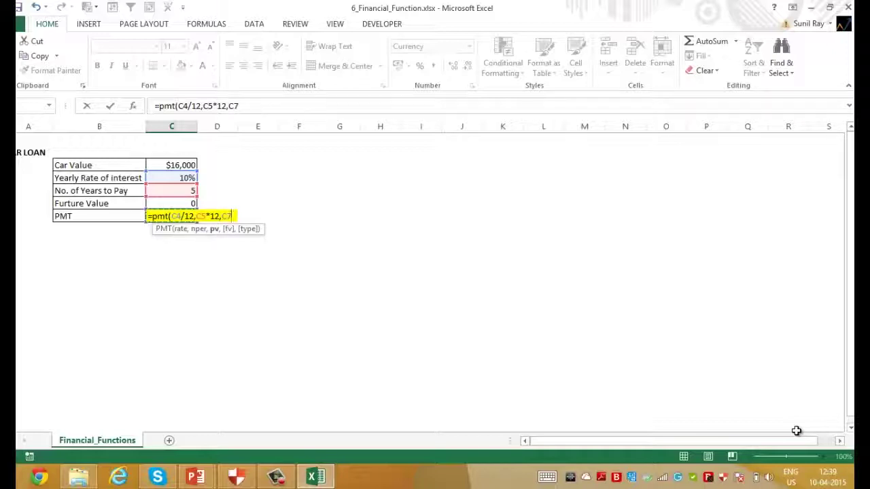
- Complete the PMT formula in C7 with C3 as present value, C6 as future value and 0 as payment type
{"action": "key", "text": "Up"}
{"action": "key", "text": "Up"}
{"action": "key", "text": "Up"}
{"action": "key", "text": "Up"}
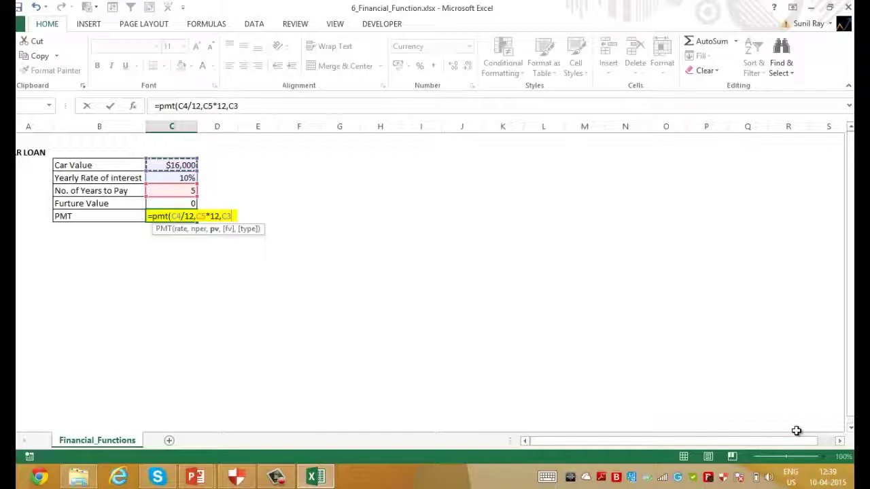
{"action": "type", "text": ","}
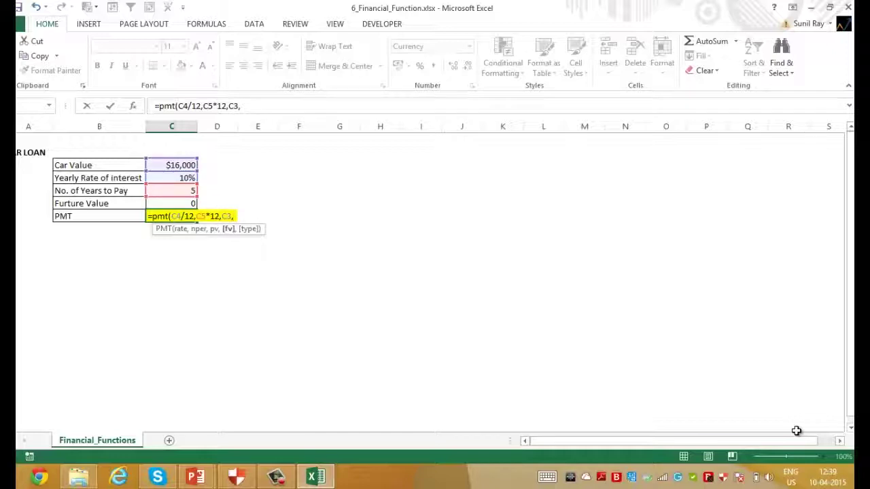
{"action": "key", "text": "Up"}
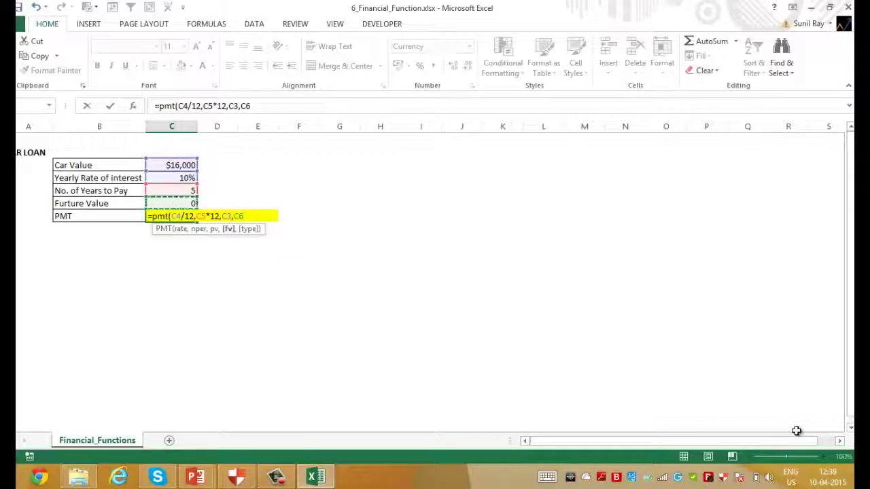
{"action": "type", "text": ","}
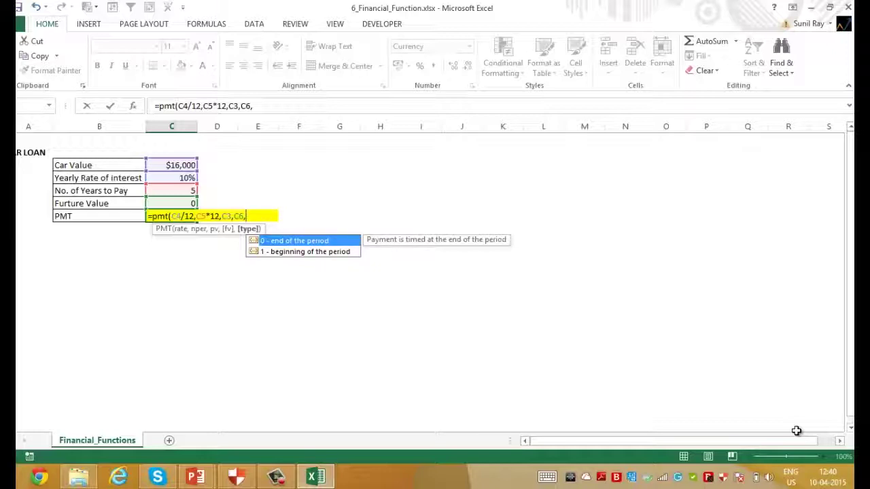
{"action": "type", "text": "0)"}
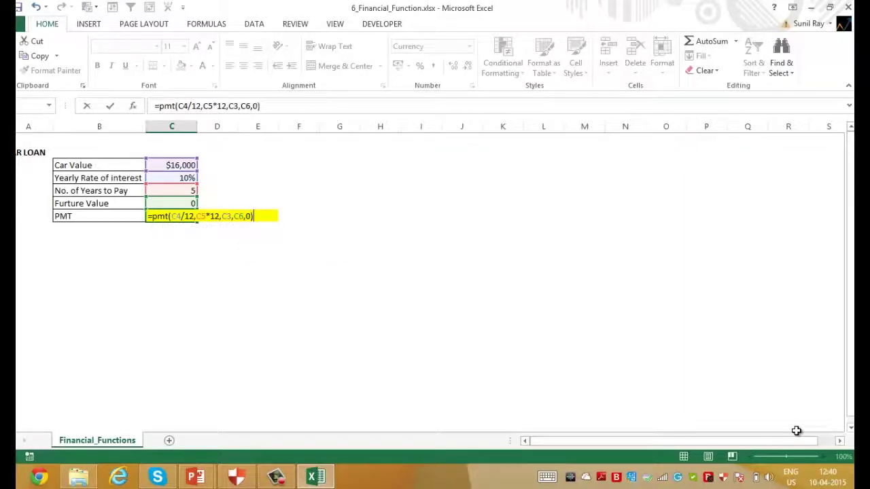
{"action": "key", "text": "Return"}
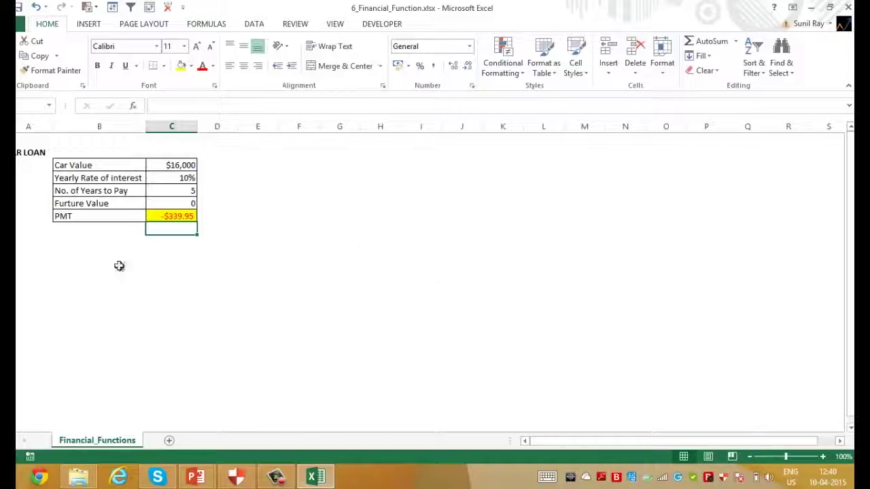
- Unhide the hidden rows below the car loan table
{"action": "left_click_drag", "start_coordinate": [4, 241], "coordinate": [4, 254]}
{"action": "right_click", "coordinate": [4, 248]}
{"action": "left_click", "coordinate": [37, 428]}
- Enter =PMT(B13/12,C12*12,C3,0,0) in C13, the payment cell for the 7.0% rate and 3 years
{"action": "left_click", "coordinate": [102, 282]}
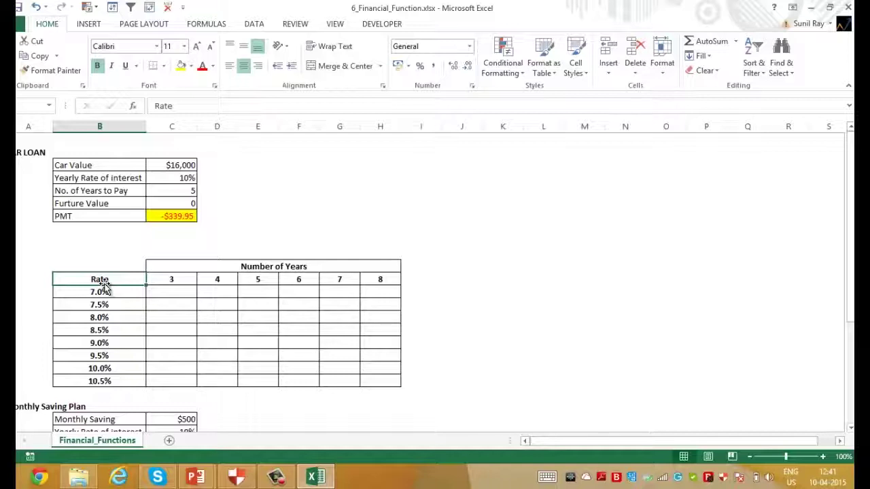
{"action": "key", "text": "Down"}
{"action": "key", "text": "Right"}
{"action": "type", "text": "=pmt("}
{"action": "key", "text": "Left"}
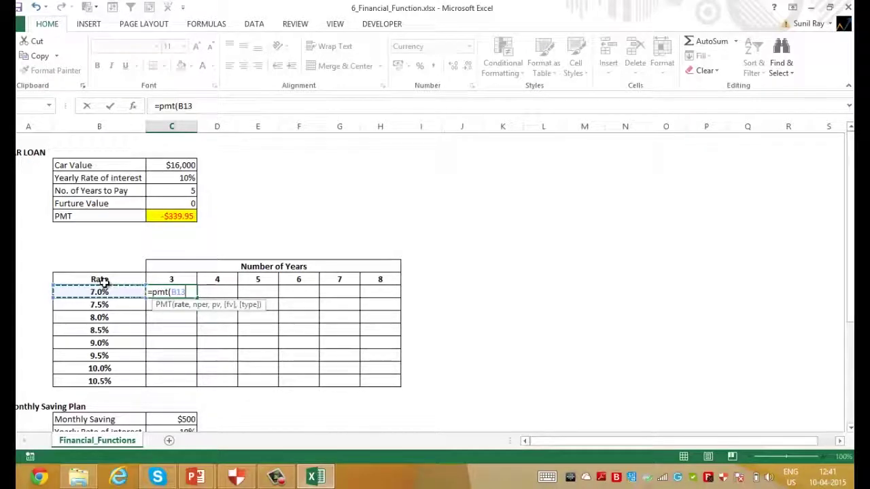
{"action": "type", "text": "/12"}
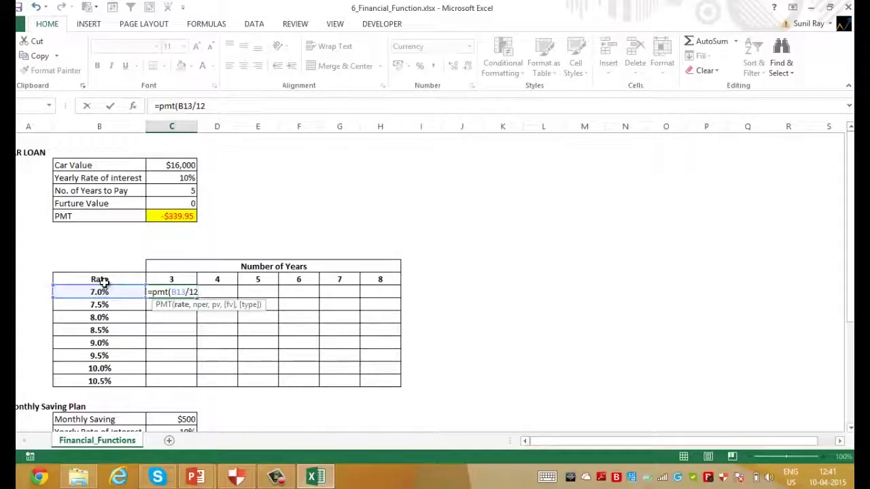
{"action": "type", "text": ","}
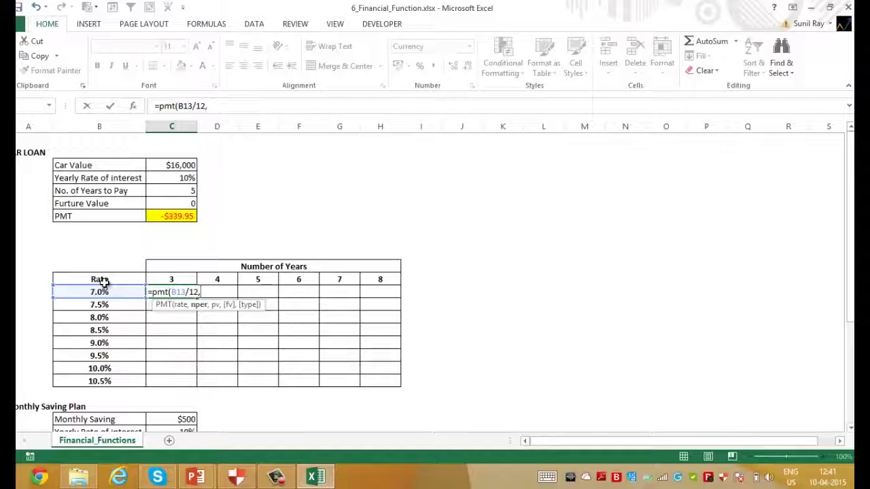
{"action": "key", "text": "Up"}
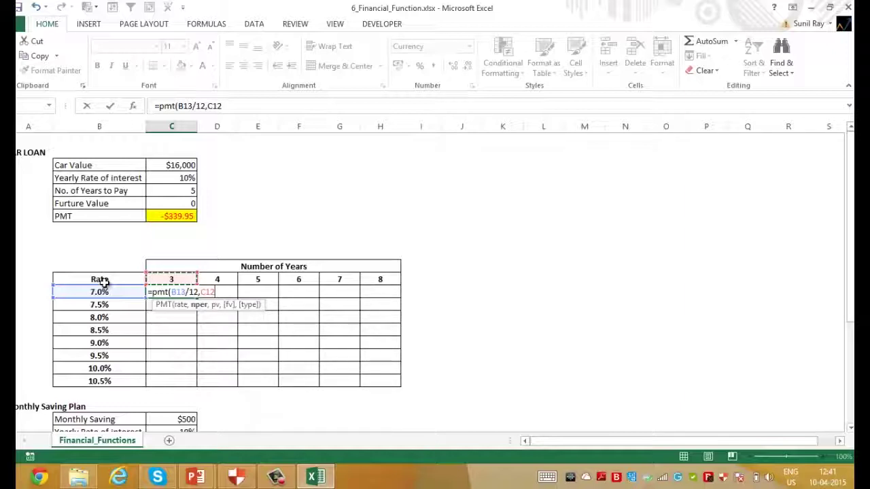
{"action": "type", "text": "*12,"}
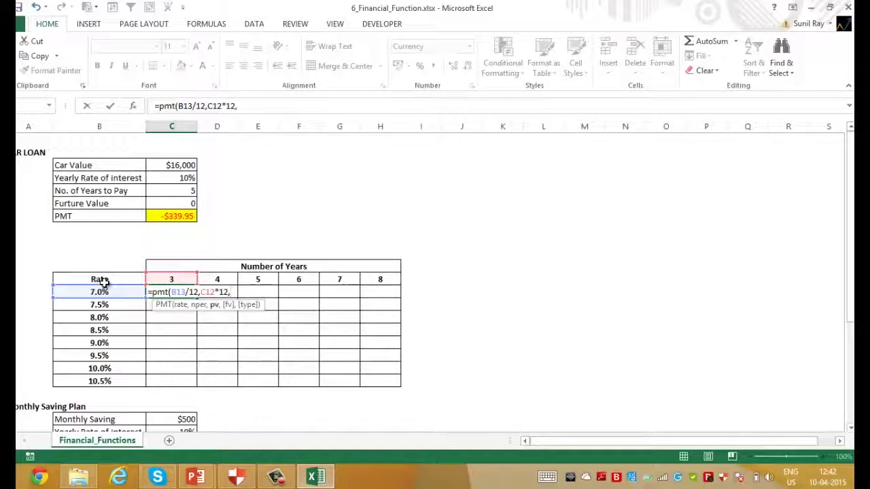
{"action": "left_click", "coordinate": [155, 159]}
{"action": "type", "text": ",0,"}
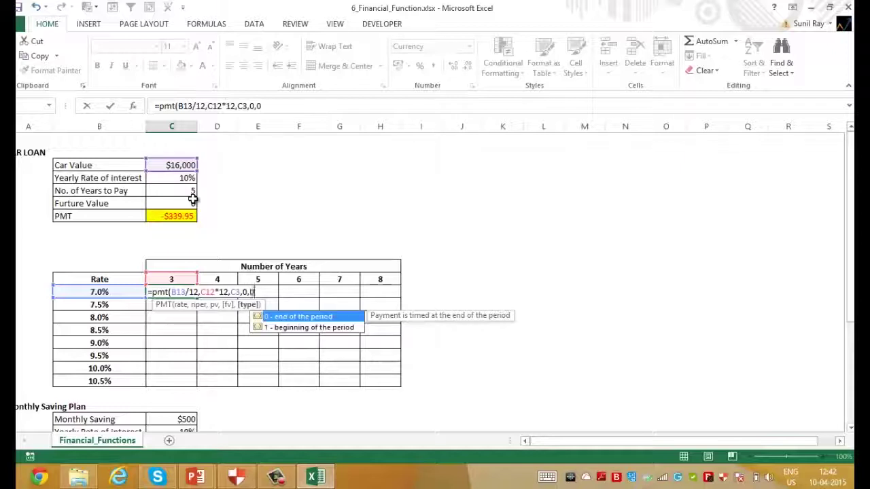
{"action": "type", "text": "0)"}
{"action": "key", "text": "ctrl+Return"}
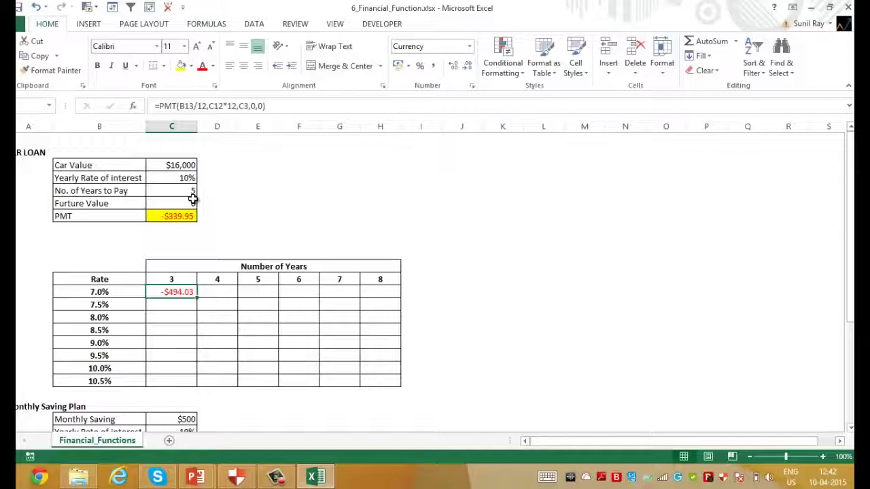
- Try to fill the rate-by-years grid C13:H20 by copying the payment formula from C13
{"action": "key", "text": "ctrl+c"}
{"action": "key", "text": "shift+Right"}
{"action": "key", "text": "shift+Right"}
{"action": "key", "text": "shift+Right"}
{"action": "key", "text": "shift+Right"}
{"action": "key", "text": "shift+Right"}
{"action": "key", "text": "shift+Down"}
{"action": "key", "text": "shift+Down"}
{"action": "key", "text": "shift+Down"}
{"action": "key", "text": "shift+Down"}
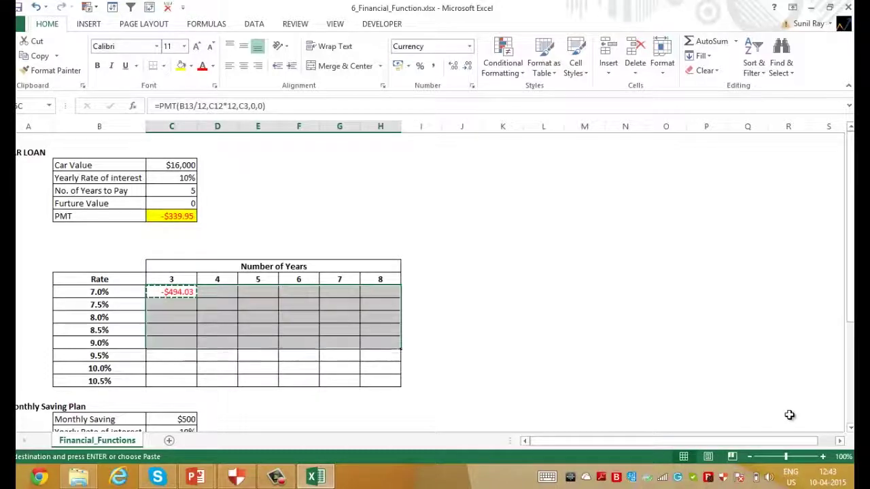
{"action": "key", "text": "shift+Down"}
{"action": "key", "text": "shift+Down"}
{"action": "key", "text": "shift+Down"}
{"action": "key", "text": "ctrl+v"}
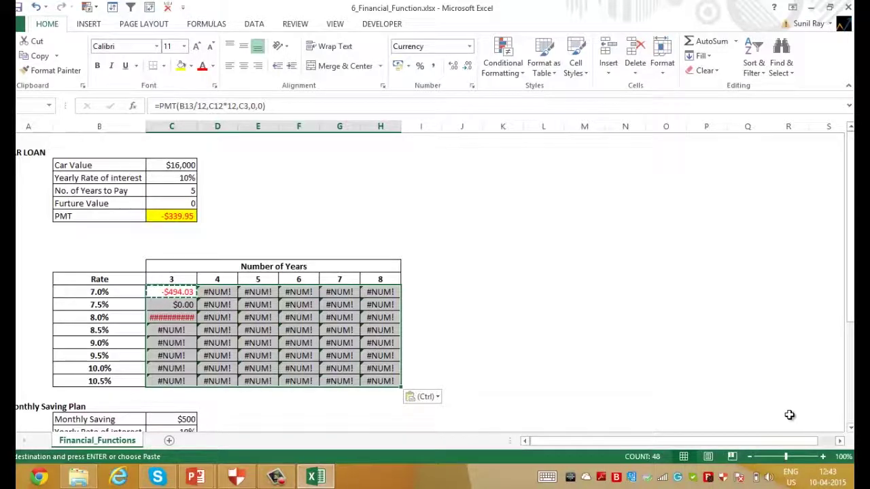
- Inspect the cell references of the copied PMT formulas in several cells of the payment grid
{"action": "key", "text": "Right"}
{"action": "key", "text": "Right"}
{"action": "key", "text": "Down"}
{"action": "key", "text": "Down"}
{"action": "key", "text": "Down"}
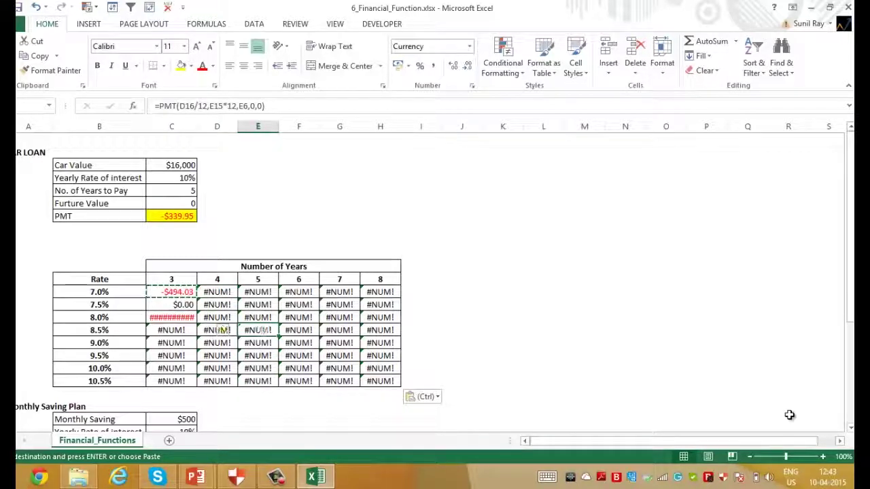
{"action": "key", "text": "Right"}
{"action": "key", "text": "Down"}
{"action": "key", "text": "Left"}
{"action": "key", "text": "Left"}
{"action": "key", "text": "Left"}
{"action": "key", "text": "Down"}
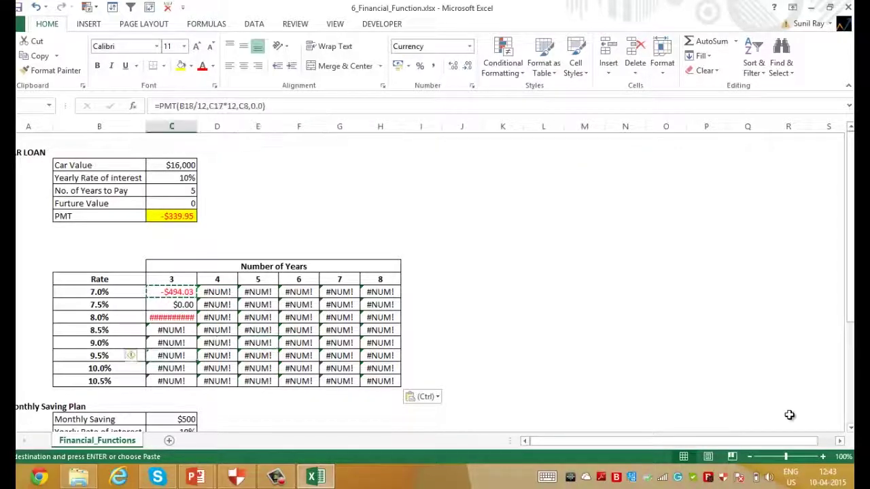
{"action": "key", "text": "Right"}
{"action": "key", "text": "Right"}
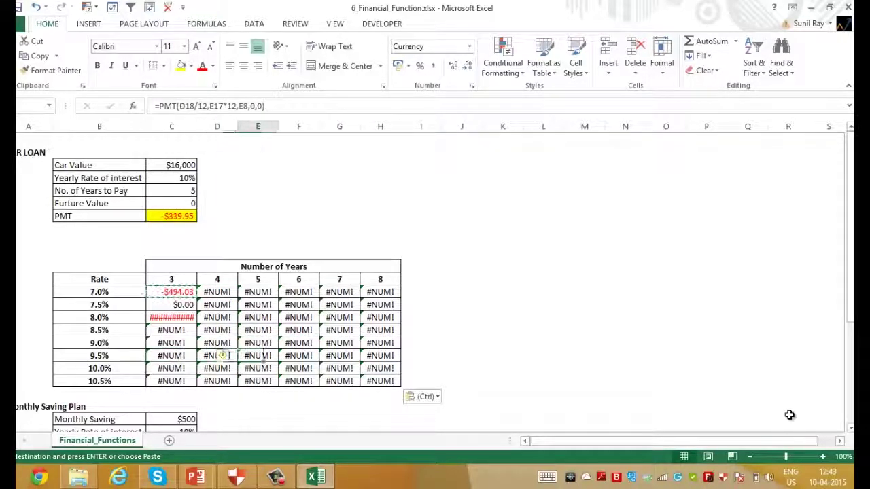
{"action": "key", "text": "Up"}
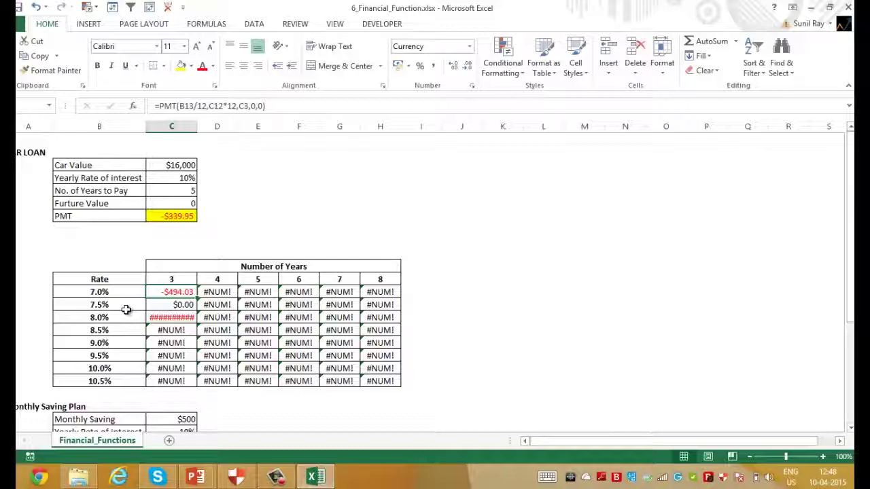
- Lock the references in the C13 formula as $B13, C$12 and $C$3 so it reads =PMT($B13/12,C$12*12,$C$3,0,0)
{"action": "left_click", "coordinate": [181, 107]}
{"action": "type", "text": "$"}
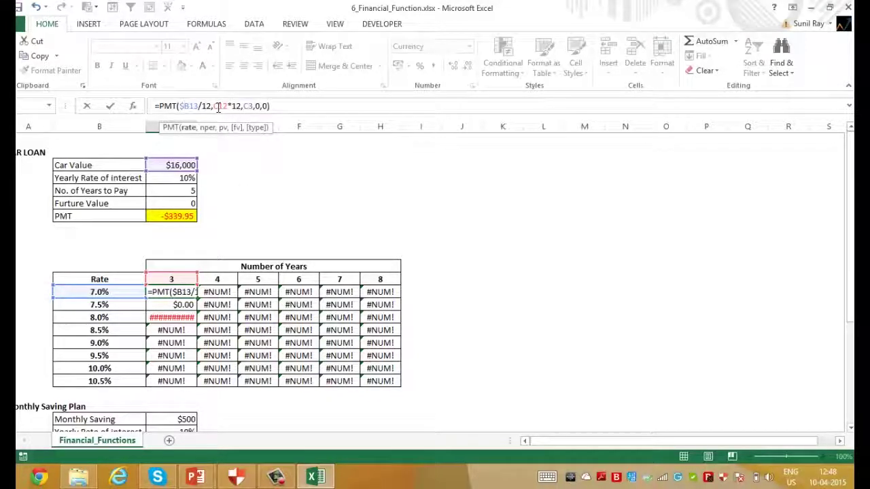
{"action": "left_click", "coordinate": [219, 107]}
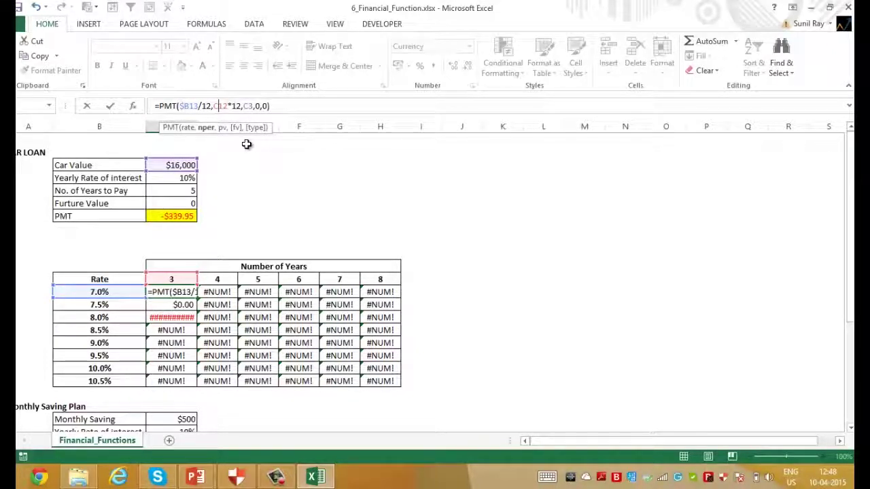
{"action": "type", "text": "$"}
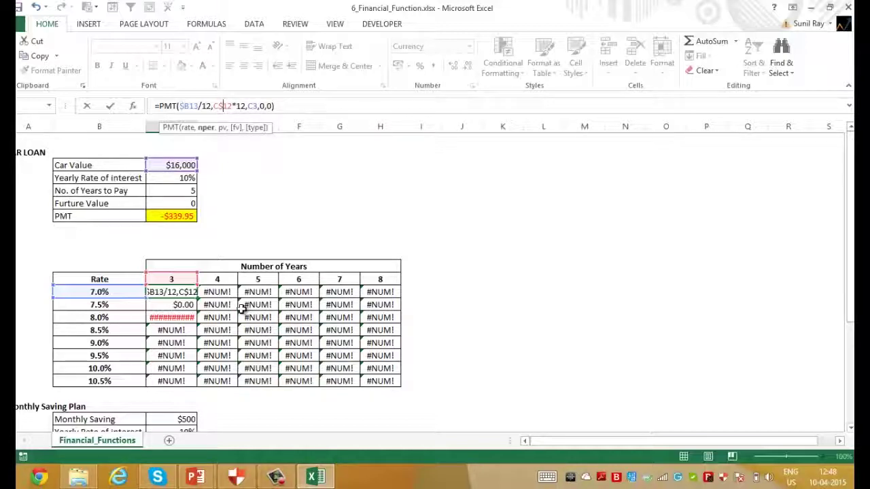
{"action": "left_click", "coordinate": [252, 105]}
{"action": "key", "text": "F4"}
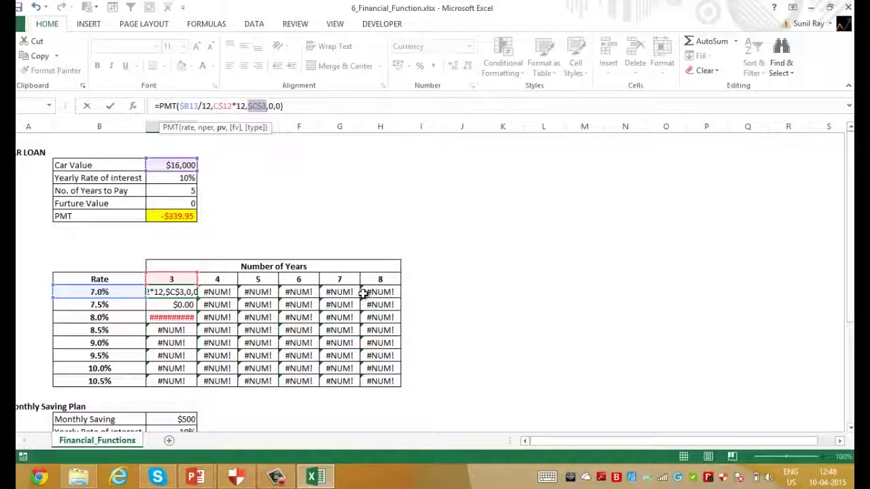
{"action": "key", "text": "ctrl+Return"}
- Copy the corrected formula from C13 to the whole payment grid C13:H20
{"action": "key", "text": "ctrl+c"}
{"action": "left_click", "coordinate": [364, 292], "text": "shift"}
{"action": "key", "text": "ctrl+shift+Down"}
{"action": "key", "text": "ctrl+v"}
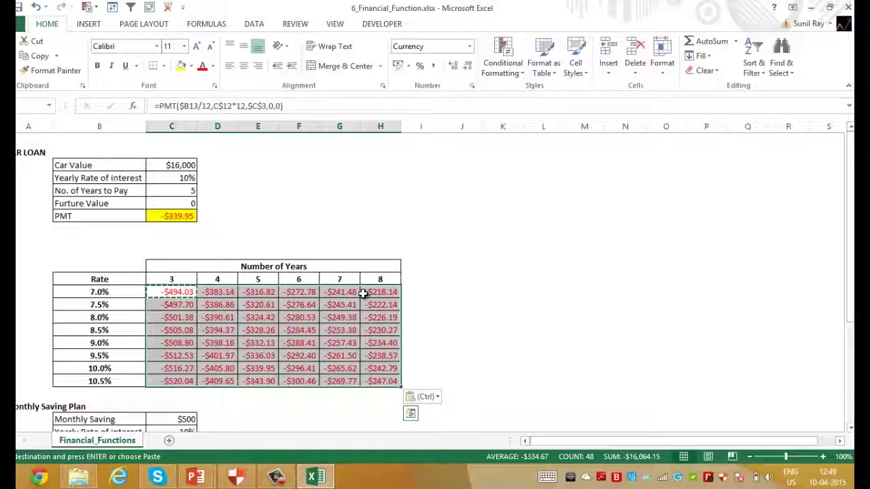
- Look over the payment grid and the Monthly Saving Plan table below it
{"action": "key", "text": "Down"}
{"action": "key", "text": "Down"}
{"action": "key", "text": "Down"}
{"action": "key", "text": "Down"}
{"action": "key", "text": "Down"}
{"action": "key", "text": "Down"}
{"action": "key", "text": "Down"}
{"action": "key", "text": "Down"}
{"action": "key", "text": "Down"}
{"action": "key", "text": "Down"}
{"action": "key", "text": "Down"}
{"action": "key", "text": "Down"}
{"action": "key", "text": "Down"}
{"action": "key", "text": "Down"}
{"action": "key", "text": "Down"}
{"action": "key", "text": "Down"}
{"action": "key", "text": "Down"}
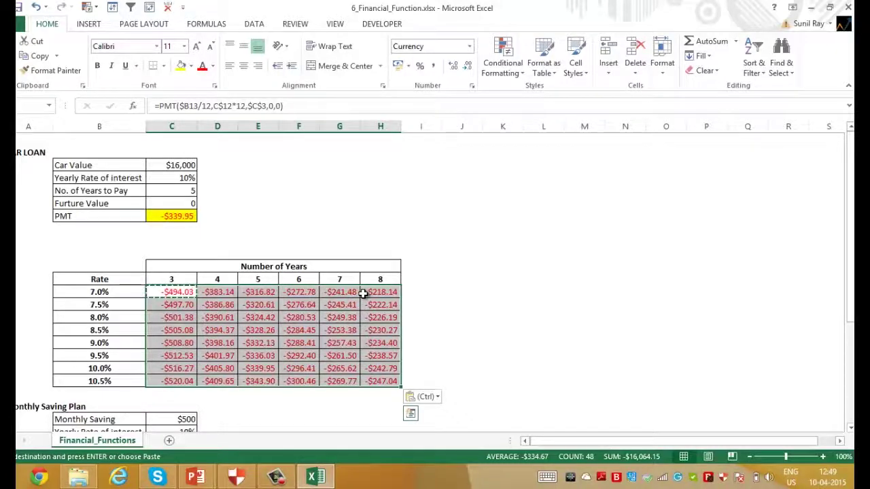
{"action": "key", "text": "Up"}
{"action": "key", "text": "Up"}
{"action": "key", "text": "Up"}
{"action": "key", "text": "Up"}
{"action": "key", "text": "Up"}
{"action": "key", "text": "Up"}
{"action": "key", "text": "Up"}
{"action": "key", "text": "Up"}
{"action": "key", "text": "Up"}
{"action": "key", "text": "Up"}
{"action": "key", "text": "Up"}
{"action": "key", "text": "Up"}
{"action": "key", "text": "Up"}
{"action": "key", "text": "Up"}
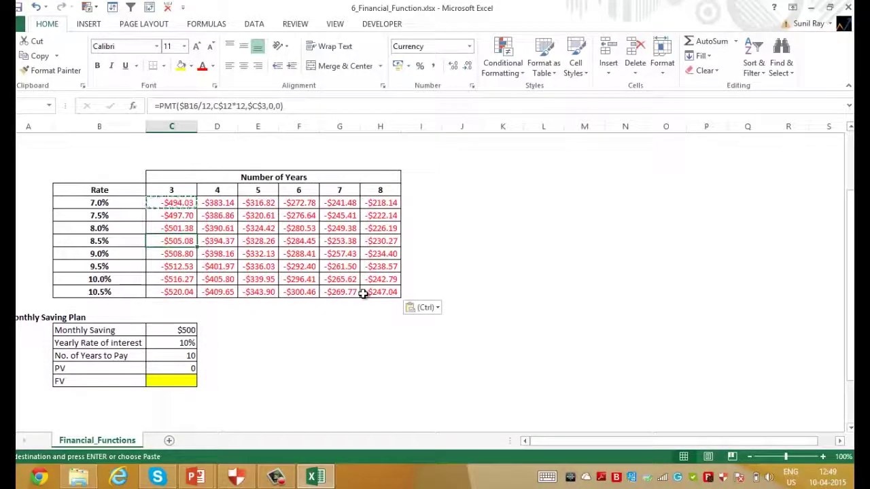
- Format the Yearly Rate of interest in C24 of the Monthly Saving Plan as a percentage with two decimal places
{"action": "key", "text": "Down"}
{"action": "key", "text": "Down"}
{"action": "key", "text": "Down"}
{"action": "key", "text": "Down"}
{"action": "key", "text": "Down"}
{"action": "key", "text": "Down"}
{"action": "key", "text": "Down"}
{"action": "key", "text": "Down"}
{"action": "left_click", "coordinate": [453, 66]}
{"action": "left_click", "coordinate": [452, 66]}
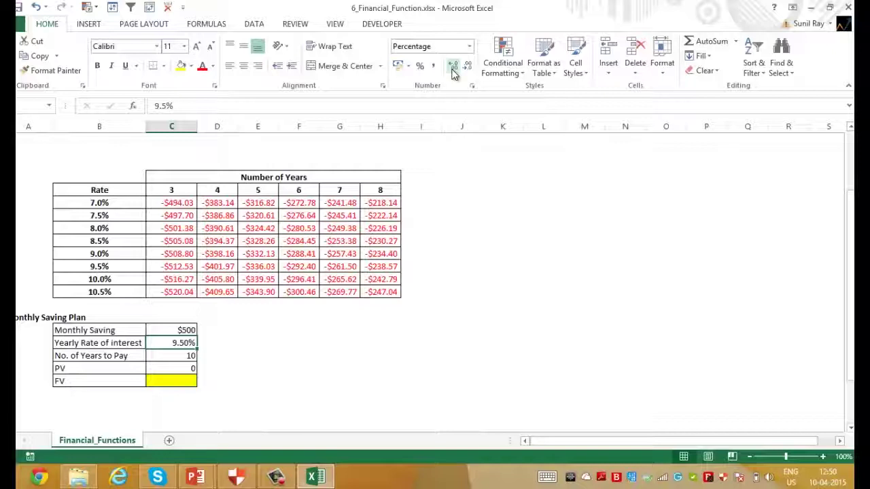
- Begin an FV formula in the yellow FV cell C27 with the monthly rate C24/12 as its first argument
{"action": "key", "text": "Down"}
{"action": "key", "text": "Down"}
{"action": "key", "text": "Down"}
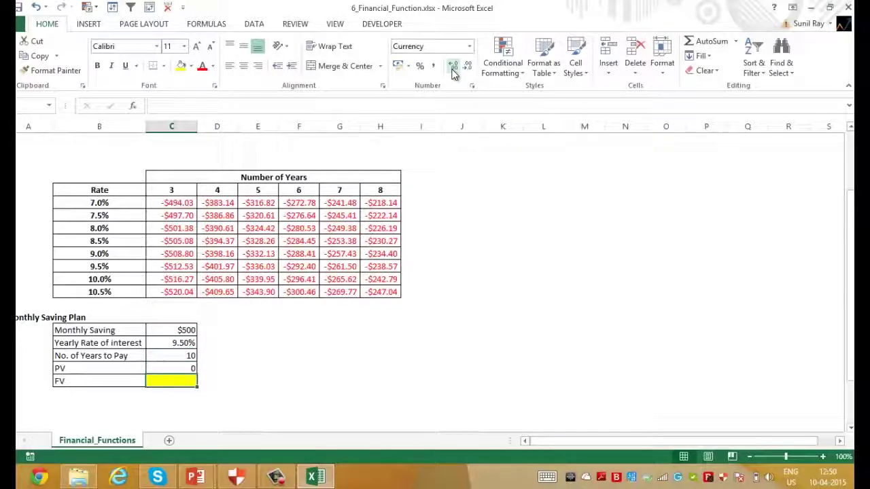
{"action": "type", "text": "=FV("}
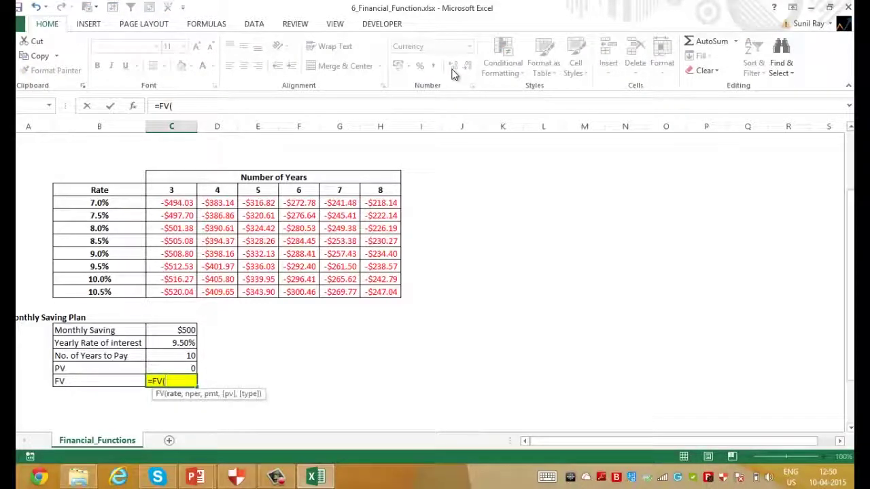
{"action": "key", "text": "Up"}
{"action": "key", "text": "Up"}
{"action": "key", "text": "Up"}
{"action": "key", "text": "Up"}
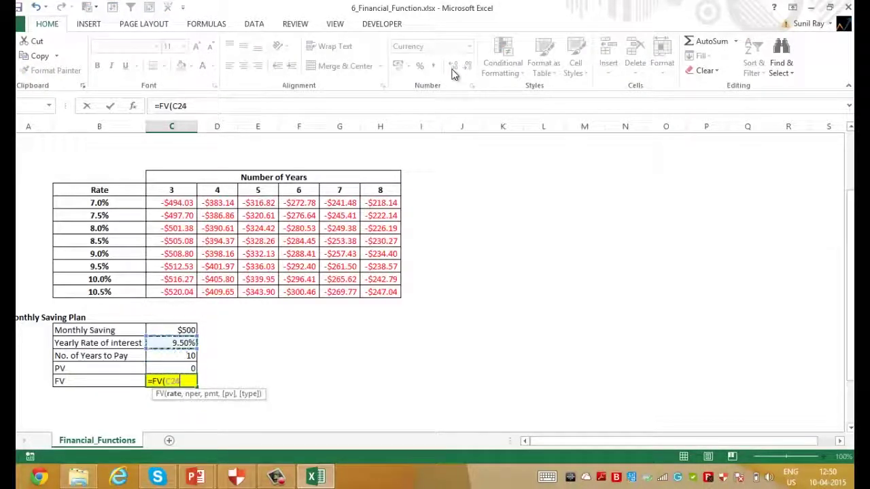
{"action": "type", "text": "/12"}
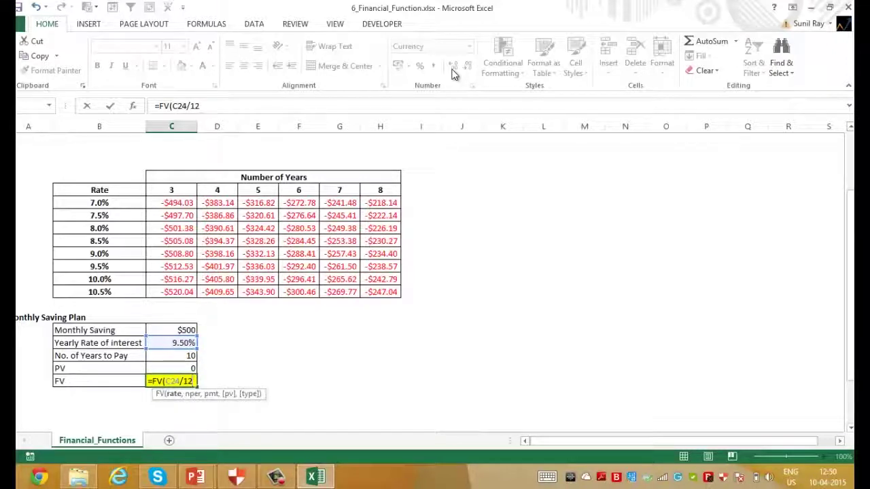
- Add the number of monthly periods, C25*12, as the nper argument of the FV formula
{"action": "type", "text": ","}
{"action": "key", "text": "Up"}
{"action": "key", "text": "Up"}
{"action": "key", "text": "Up"}
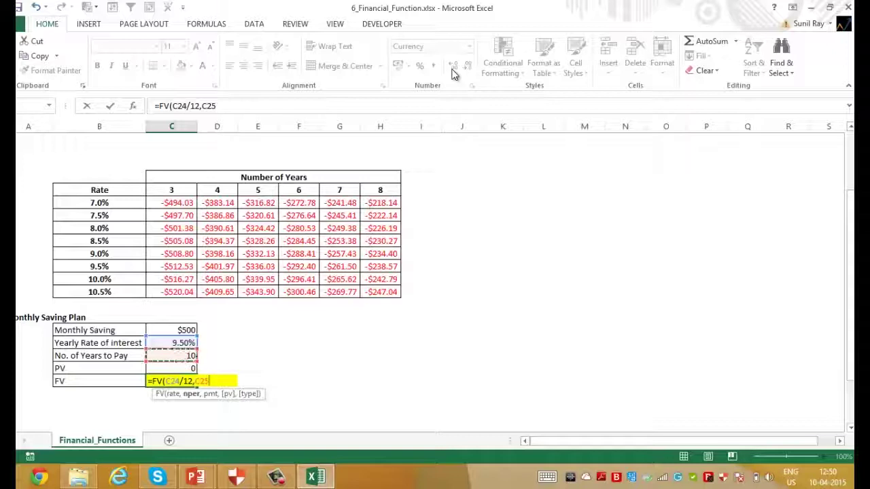
{"action": "type", "text": "*12,"}
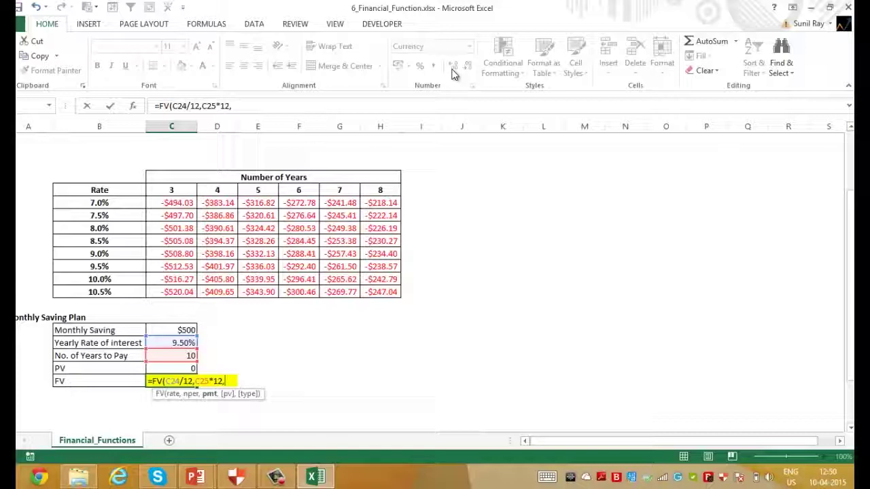
- Complete the formula with payment -C23, present value C26 and type 0, so it reads =FV(C24/12,C25*12,-C23,C26,0)
{"action": "type", "text": "-"}
{"action": "key", "text": "Up"}
{"action": "key", "text": "Up"}
{"action": "key", "text": "Up"}
{"action": "key", "text": "Up"}
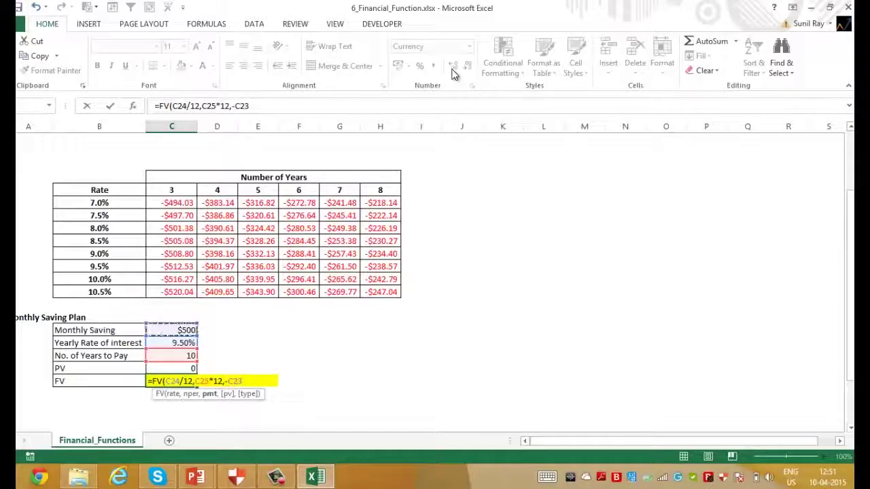
{"action": "type", "text": ","}
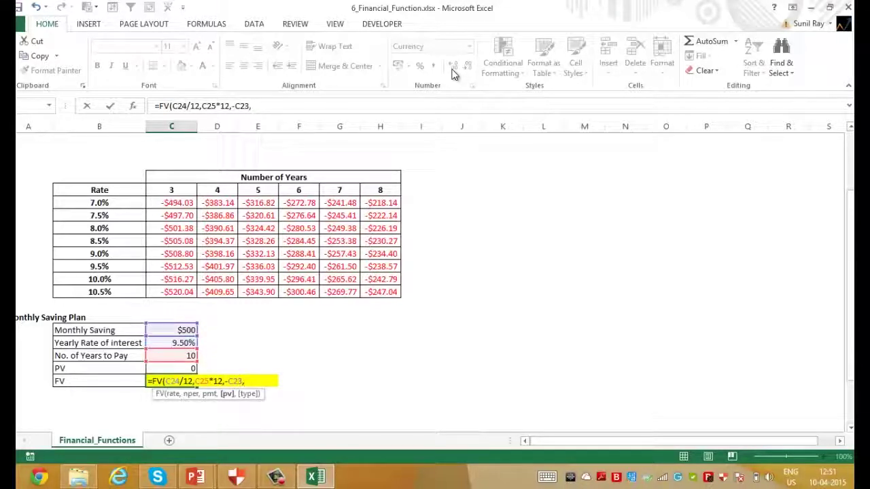
{"action": "key", "text": "Up"}
{"action": "type", "text": ",0)"}
{"action": "key", "text": "ctrl+Return"}
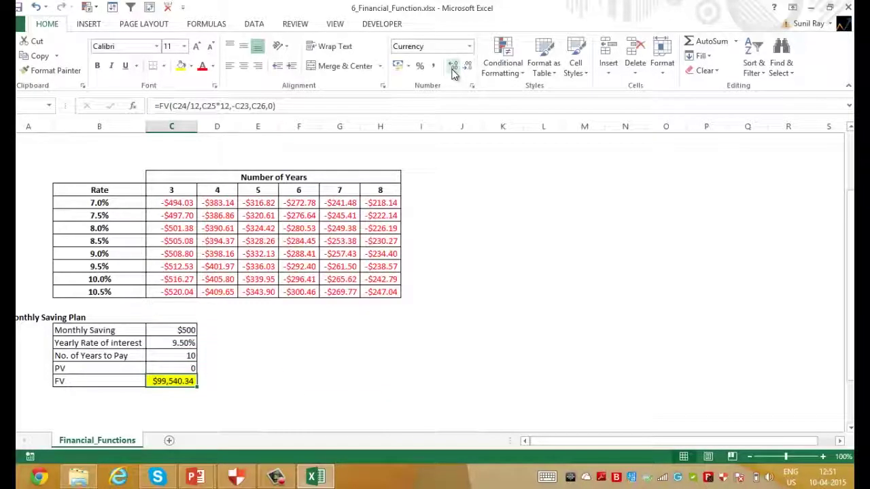